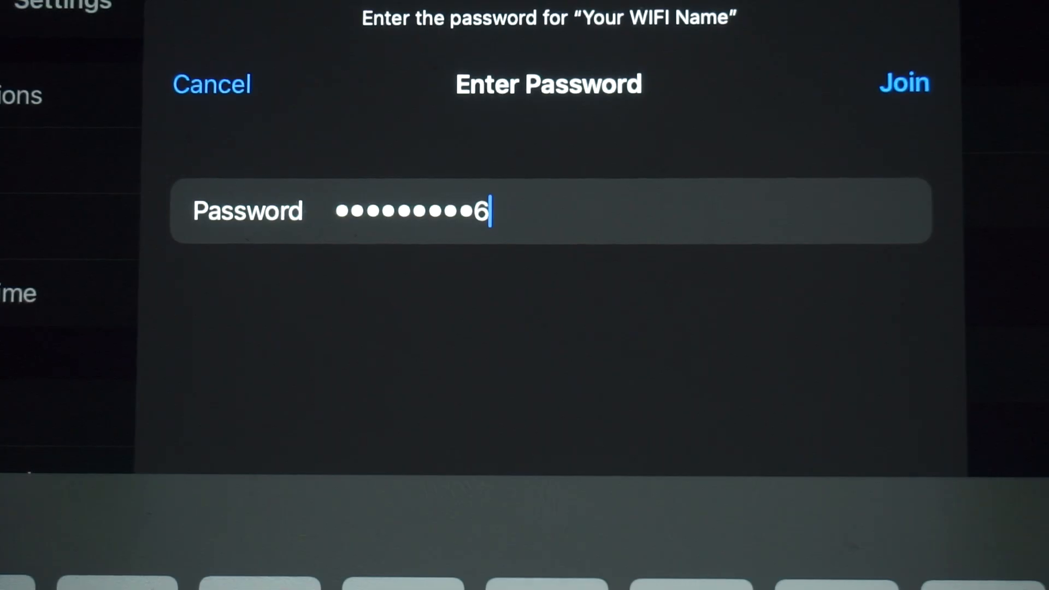
- Join the 'Your WIFI Name' network on the iPad after entering its password
{"action": "left_click", "coordinate": [904, 84]}
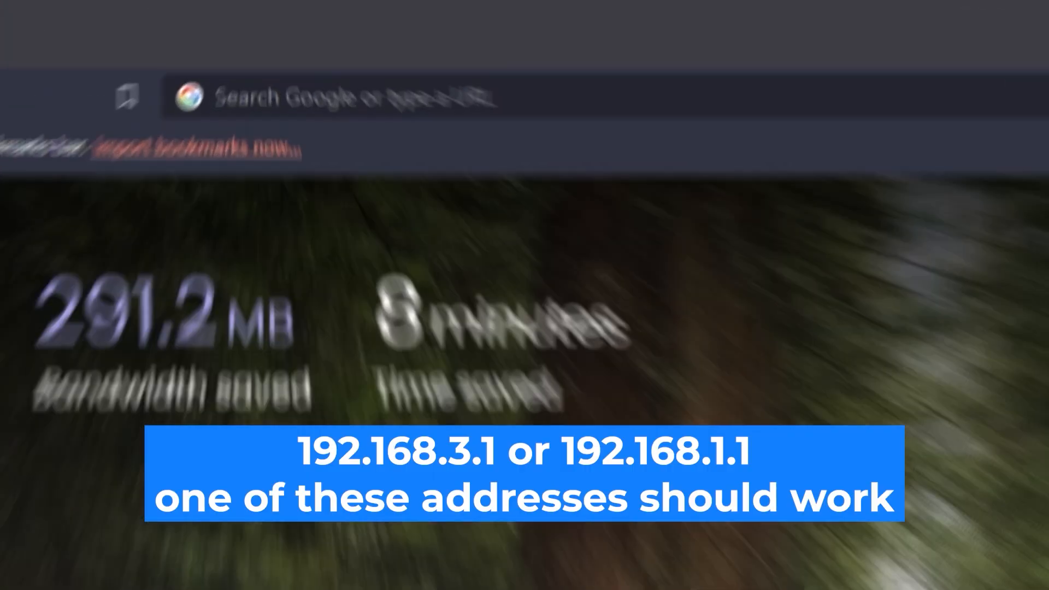
- Go to 192.168.1.1 in Brave to load the HUAWEI router login page
{"action": "left_click", "coordinate": [618, 34]}
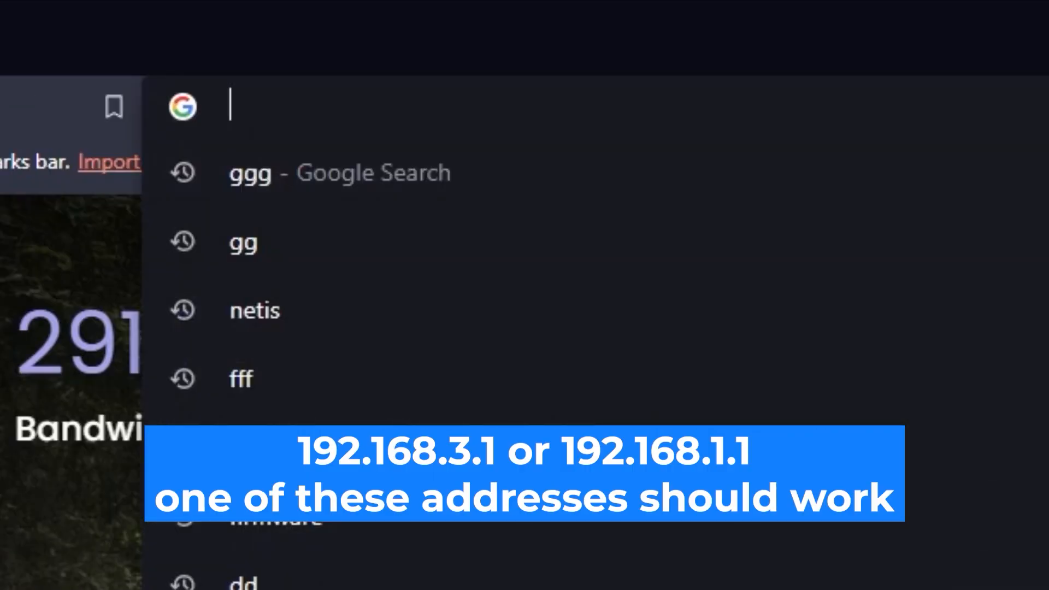
{"action": "type", "text": "192."}
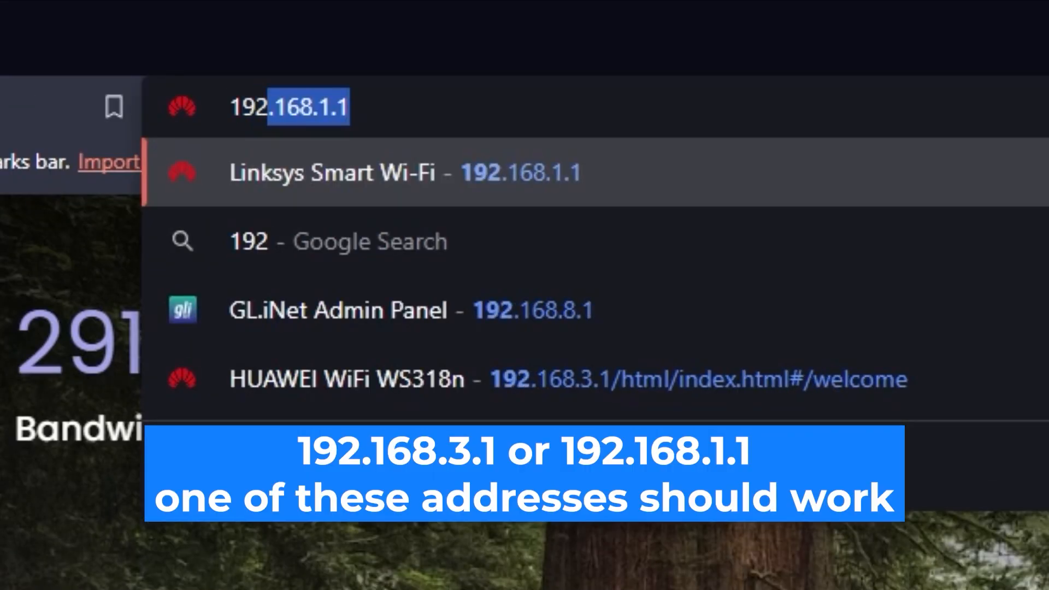
{"action": "type", "text": "168.1."}
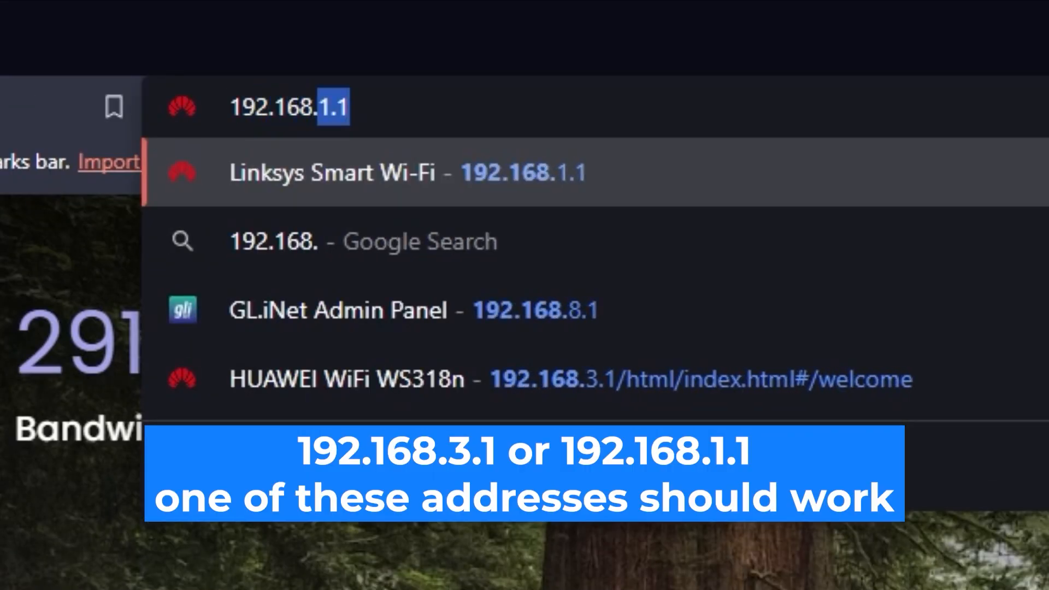
{"action": "type", "text": "1"}
{"action": "key", "text": "Return"}
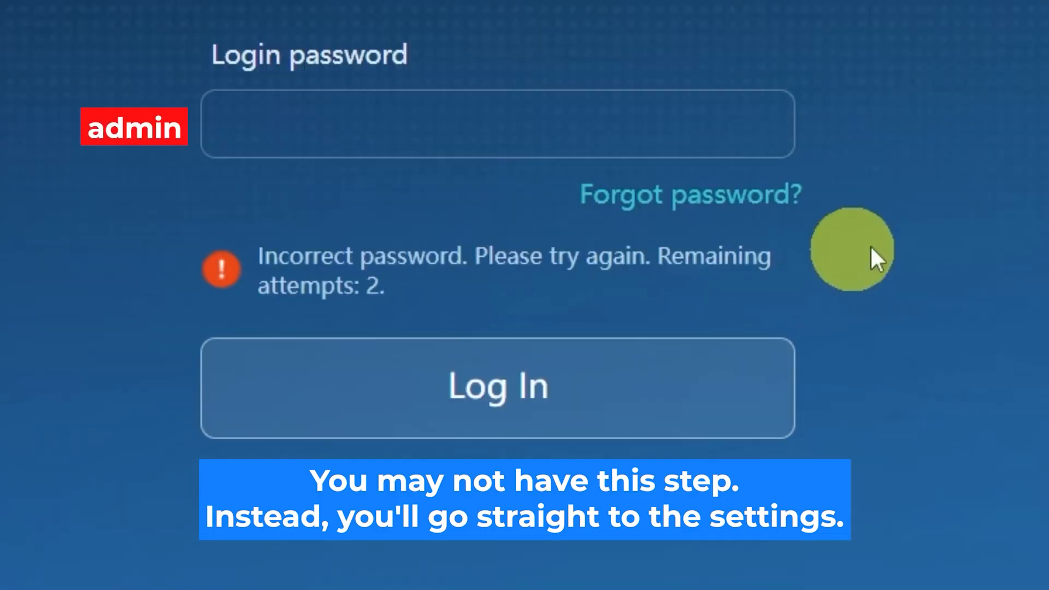
- Enter the router's login password and log in, retrying after one rejected attempt
{"action": "left_click", "coordinate": [576, 124]}
{"action": "type", "text": "adm•••••••"}
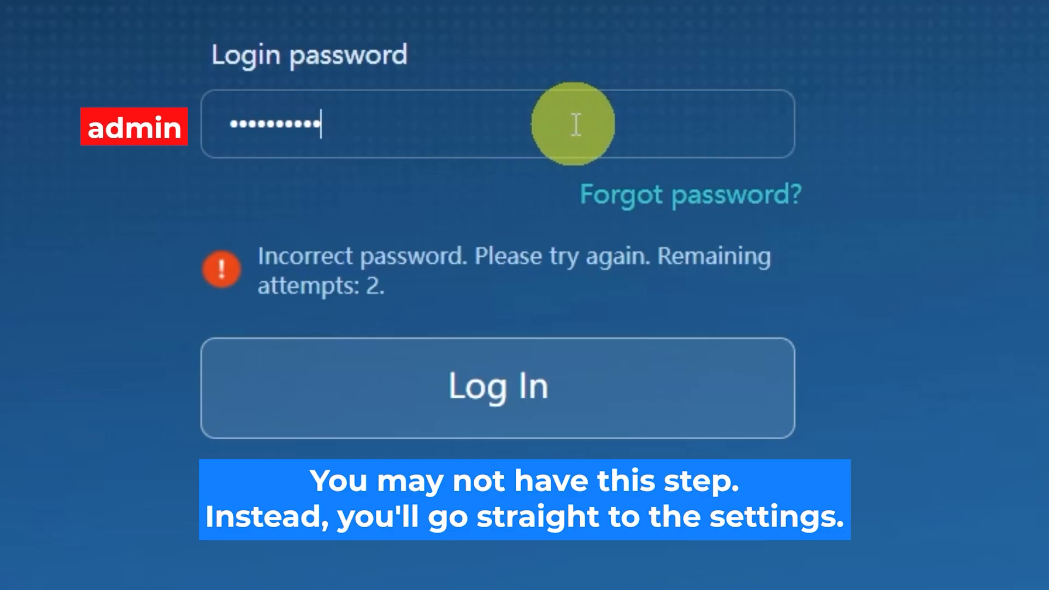
{"action": "left_click", "coordinate": [579, 358]}
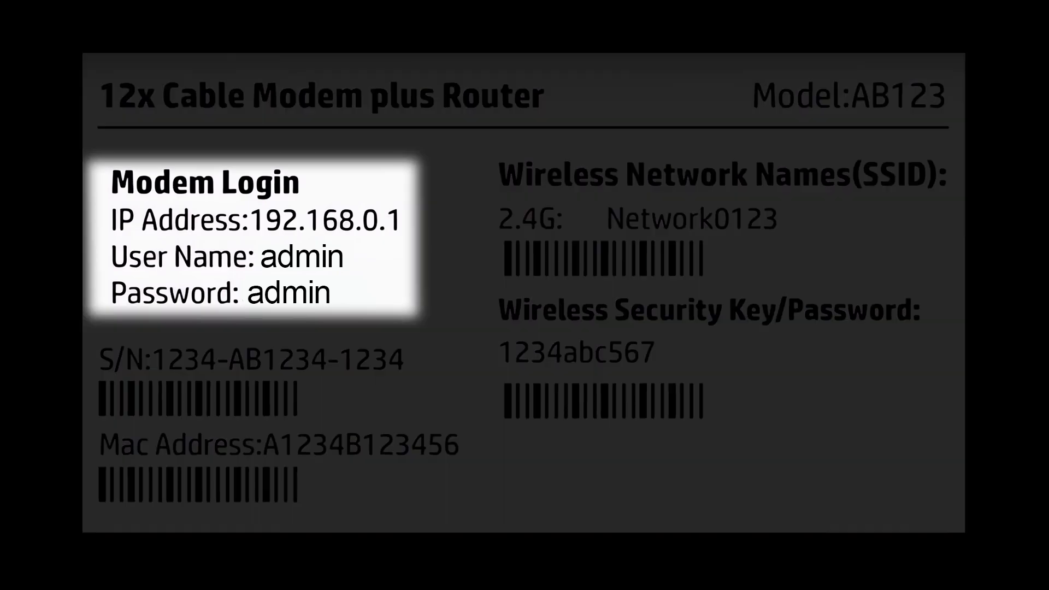
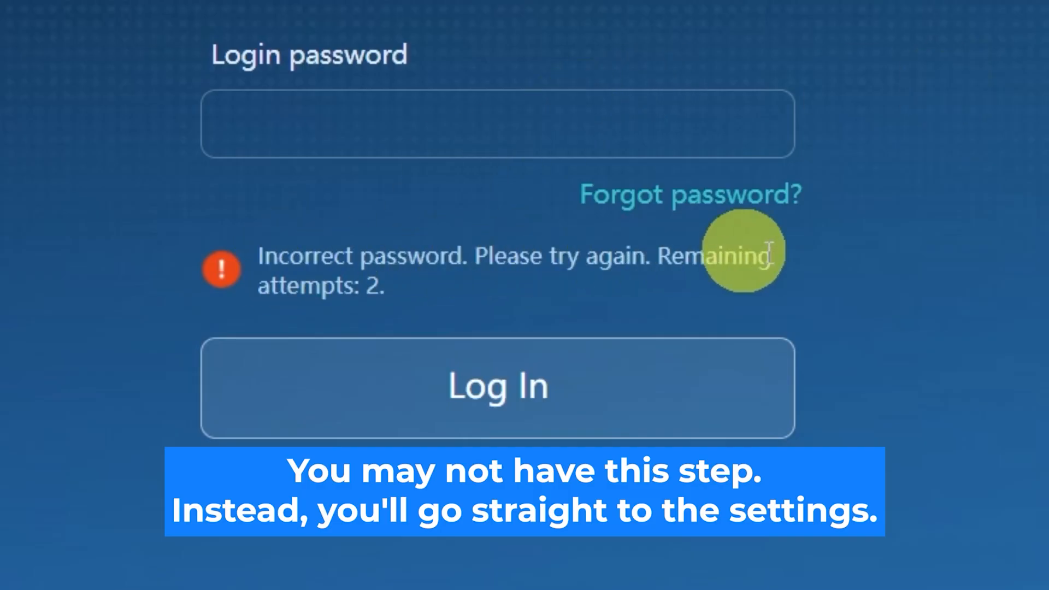
{"action": "left_click", "coordinate": [576, 125]}
{"action": "type", "text": "*********"}
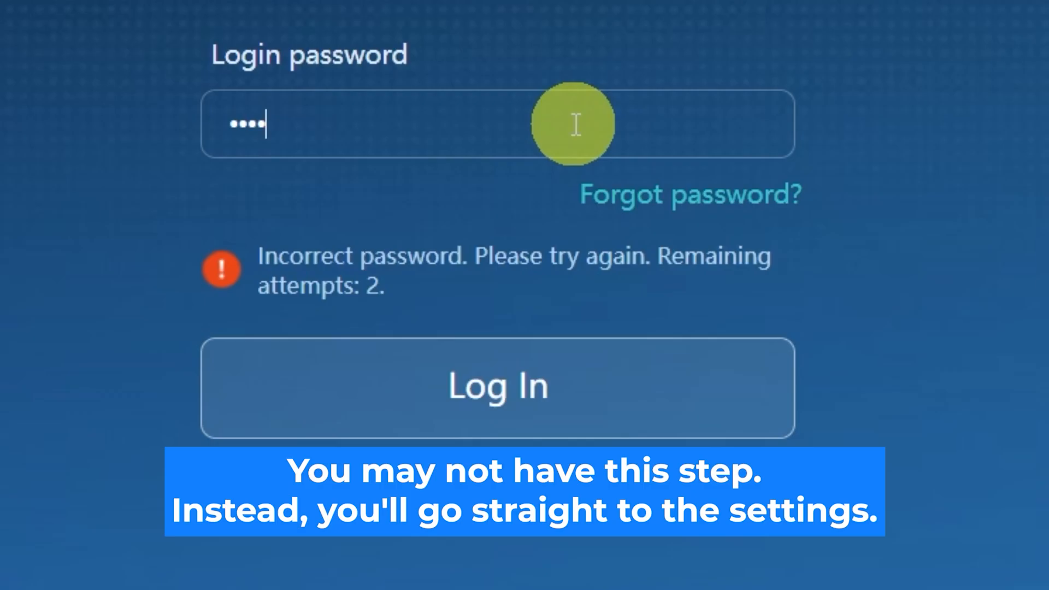
{"action": "type", "text": "*"}
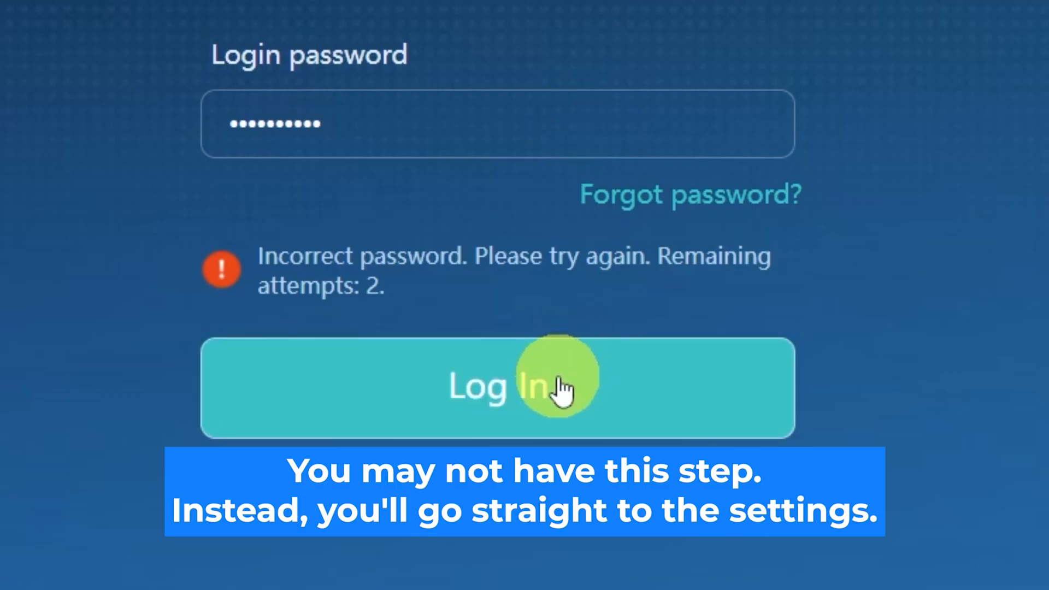
{"action": "left_click", "coordinate": [563, 375]}
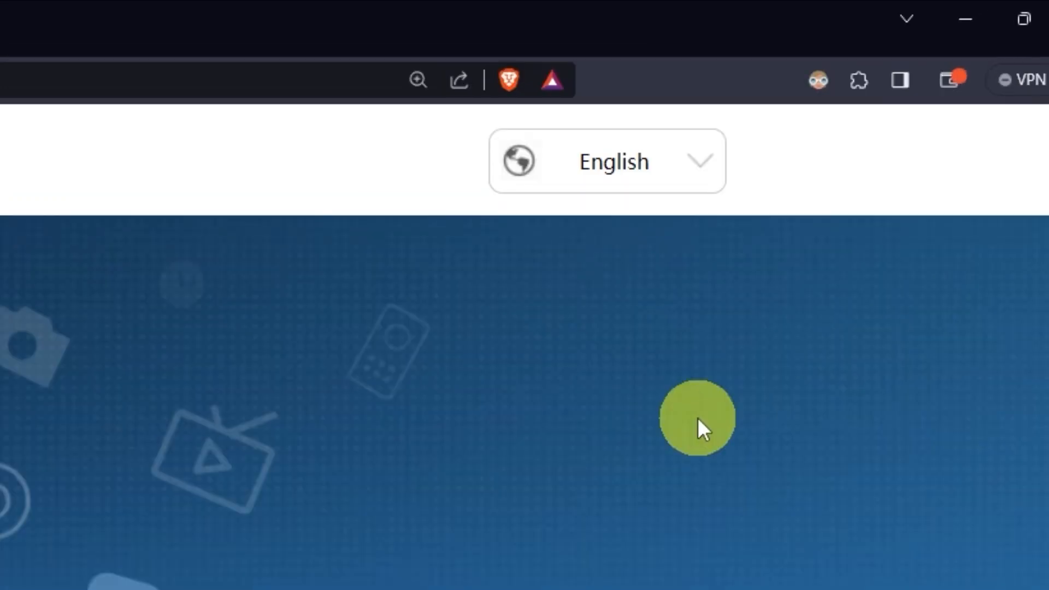
- Keep English as the language, accept the license agreement and privacy statement, and start setup
{"action": "left_click", "coordinate": [710, 171]}
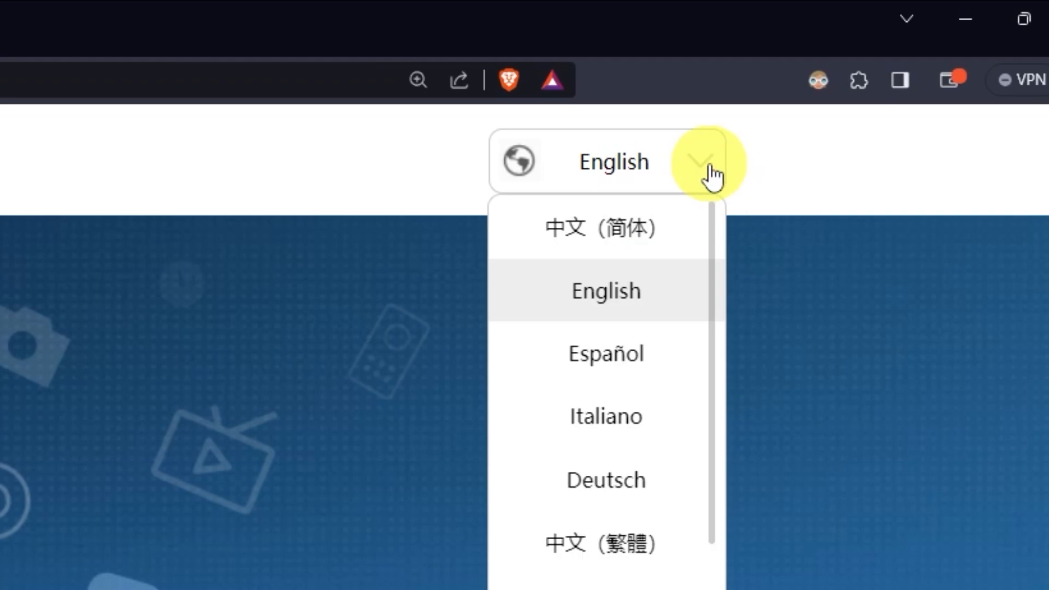
{"action": "scroll", "coordinate": [607, 355], "scroll_direction": "down", "scroll_amount": 5}
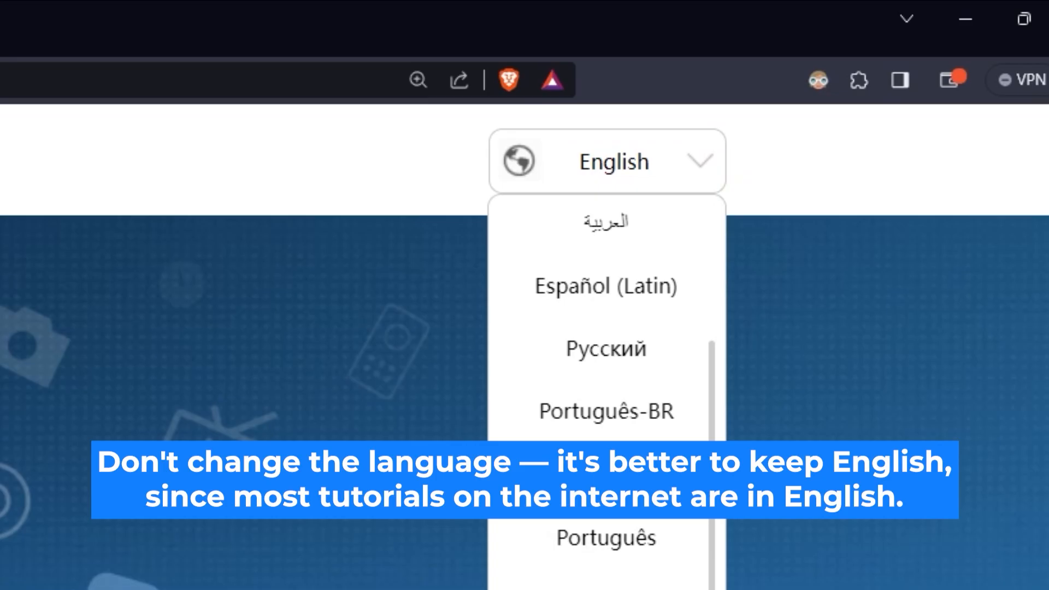
{"action": "scroll", "coordinate": [606, 356], "scroll_direction": "up", "scroll_amount": 5}
{"action": "left_click", "coordinate": [335, 546]}
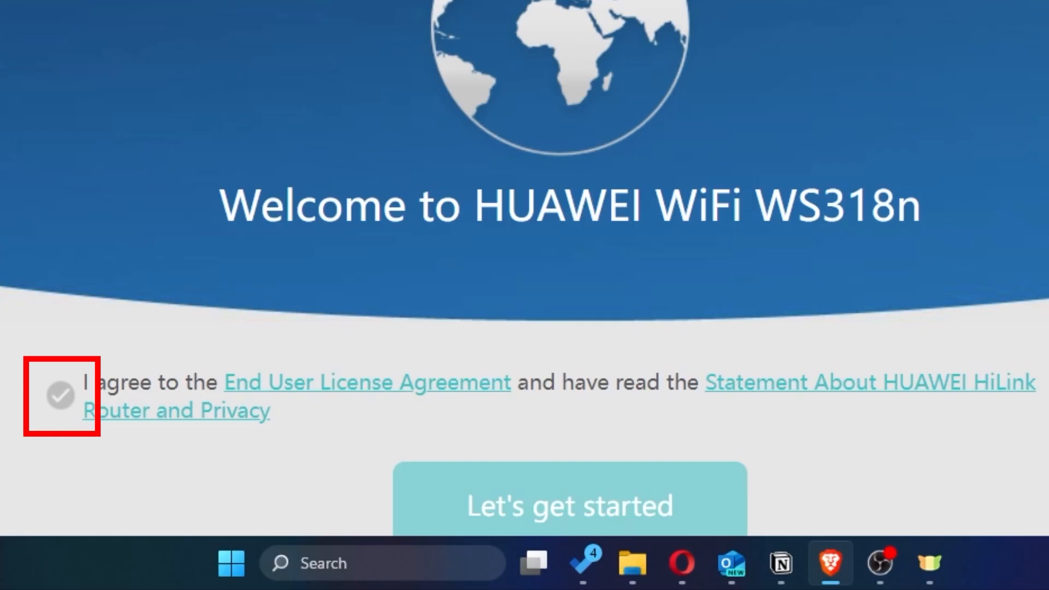
{"action": "left_click", "coordinate": [61, 399]}
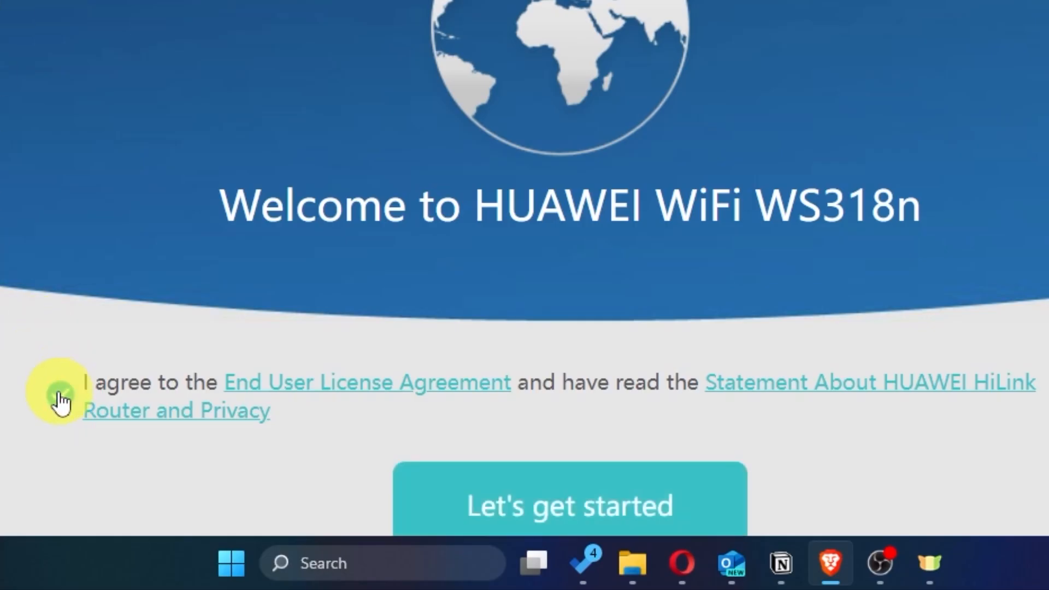
{"action": "scroll", "coordinate": [524, 273], "scroll_direction": "down", "scroll_amount": 1}
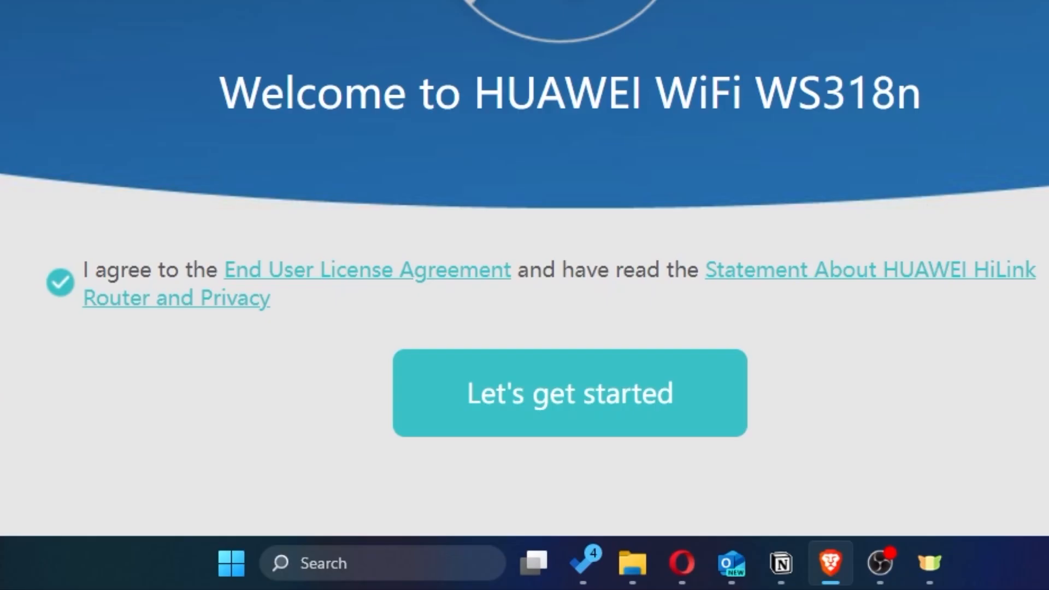
{"action": "left_click", "coordinate": [533, 427]}
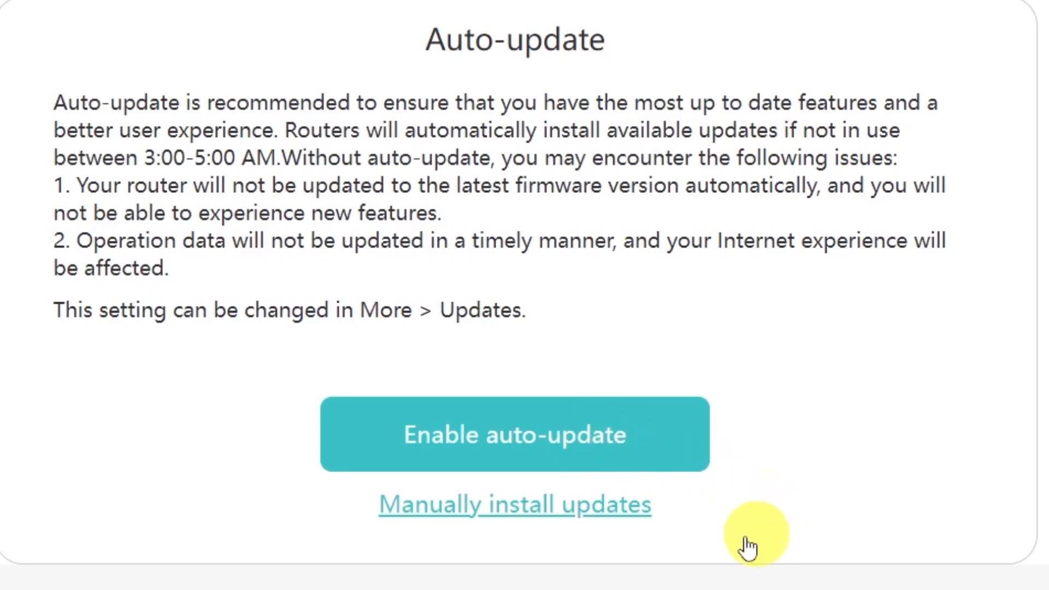
- Skip auto-update, trim the Wi-Fi name to HUAWEI and enter a Wi-Fi password
{"action": "left_click", "coordinate": [499, 511]}
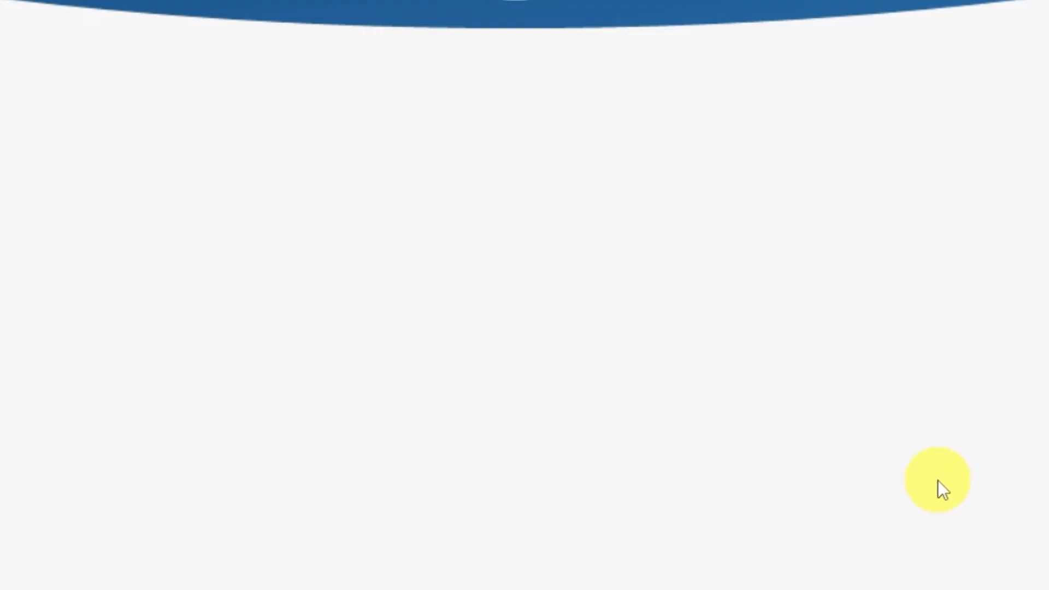
{"action": "scroll", "coordinate": [938, 480], "scroll_direction": "down", "scroll_amount": 4}
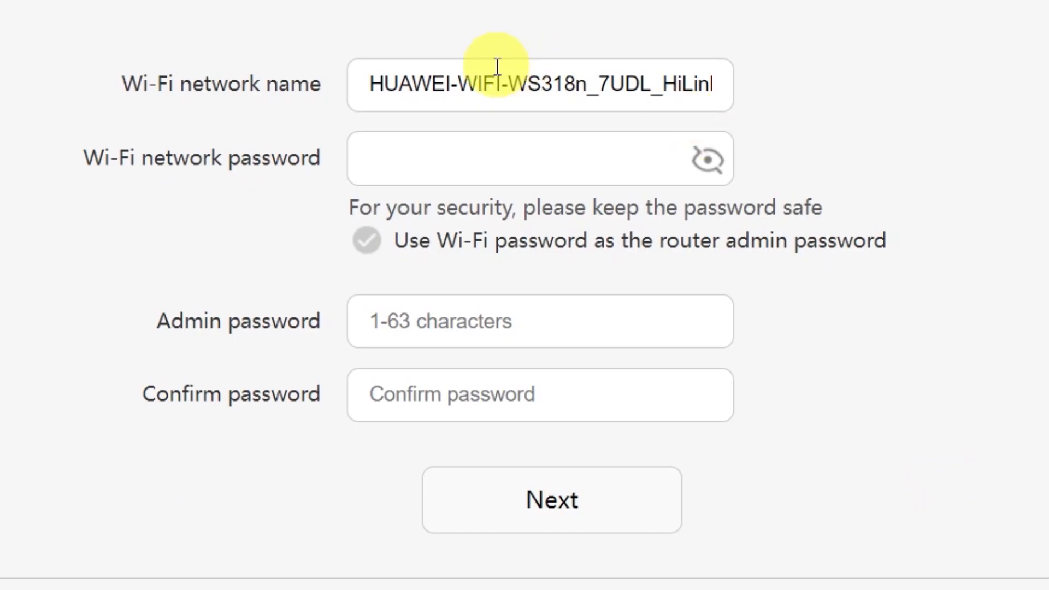
{"action": "left_click_drag", "start_coordinate": [444, 84], "coordinate": [848, 74]}
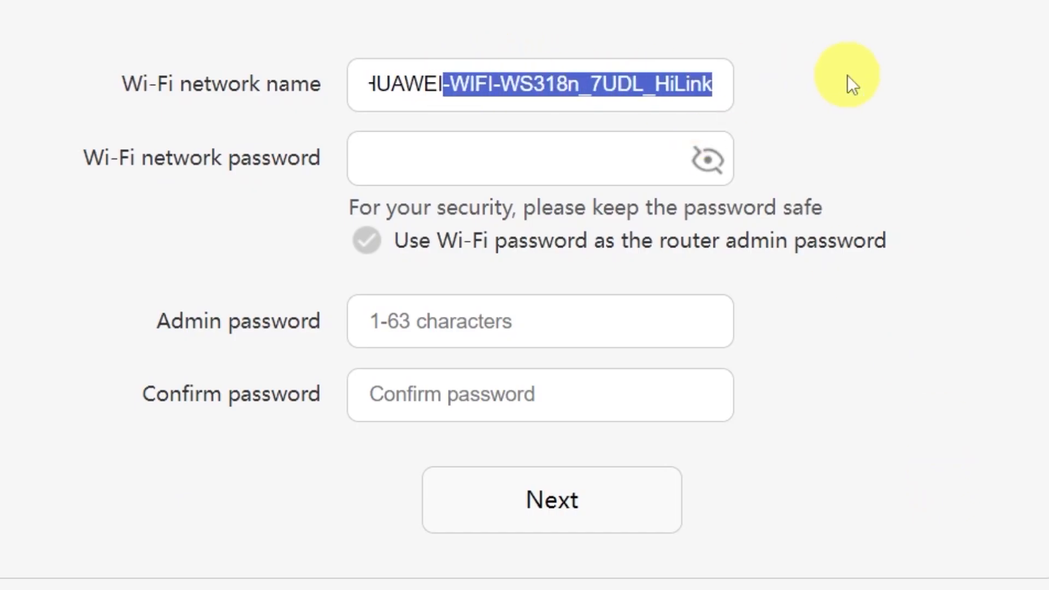
{"action": "key", "text": "BackSpace"}
{"action": "left_click", "coordinate": [511, 157]}
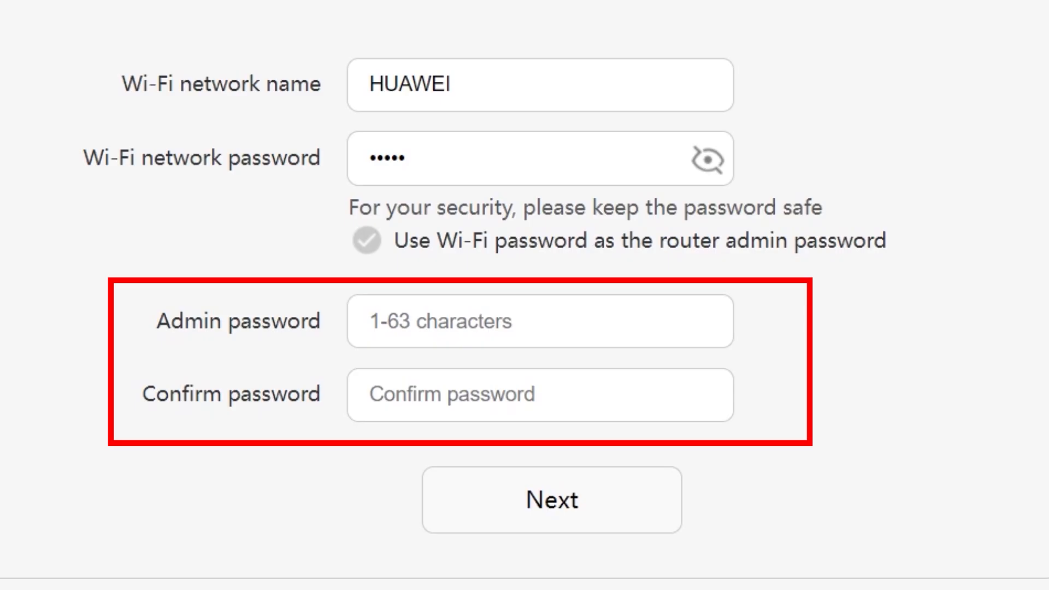
- Reuse the Wi-Fi password as the admin password and accept the Wi-Fi settings
{"action": "left_click", "coordinate": [465, 321]}
{"action": "left_click", "coordinate": [468, 394]}
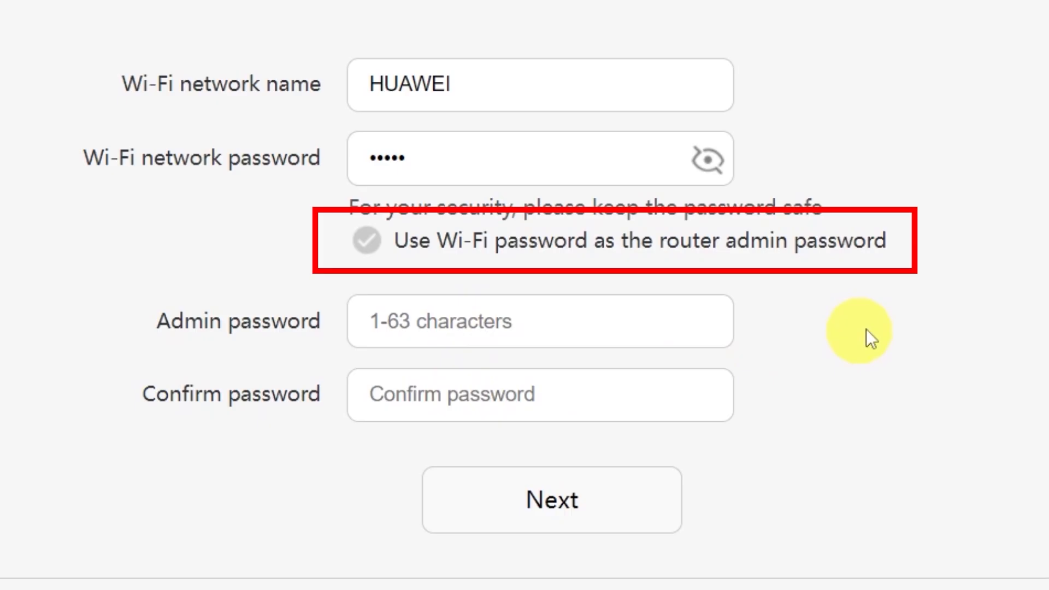
{"action": "left_click", "coordinate": [371, 241]}
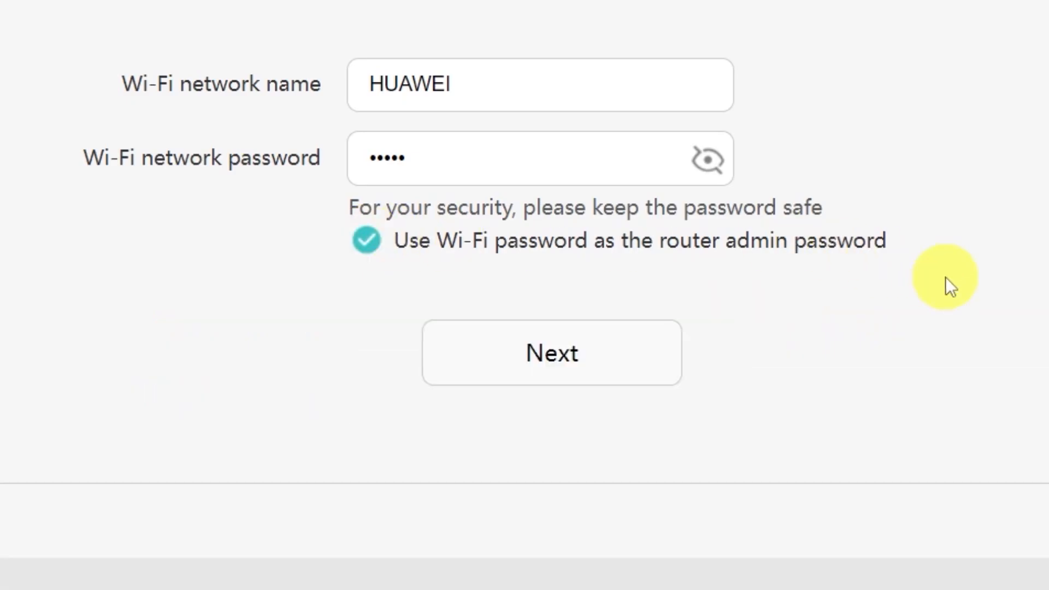
{"action": "left_click", "coordinate": [563, 354]}
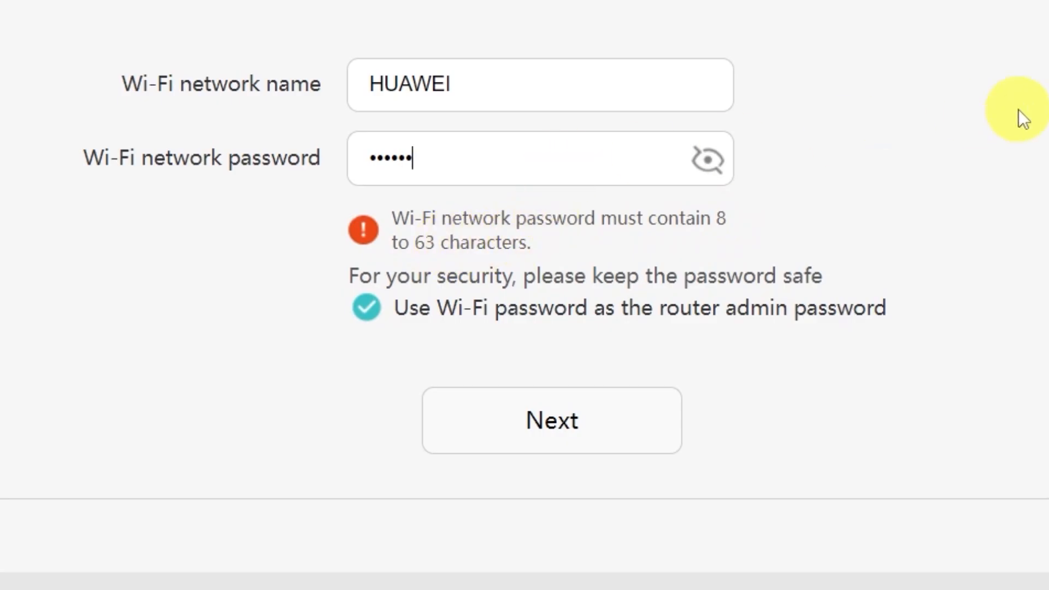
{"action": "type", "text": "•••••"}
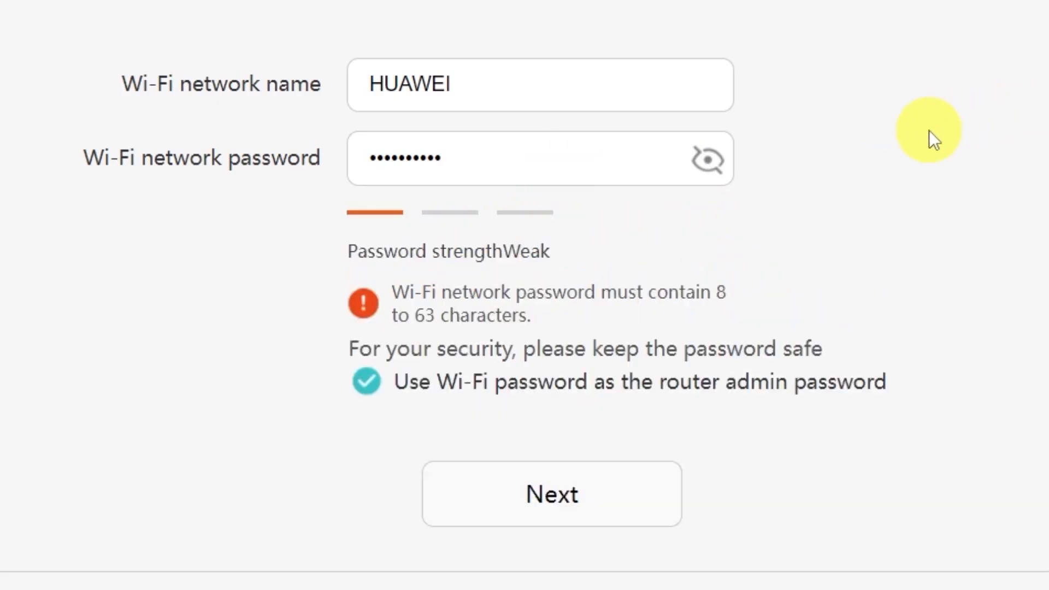
{"action": "left_click", "coordinate": [561, 505]}
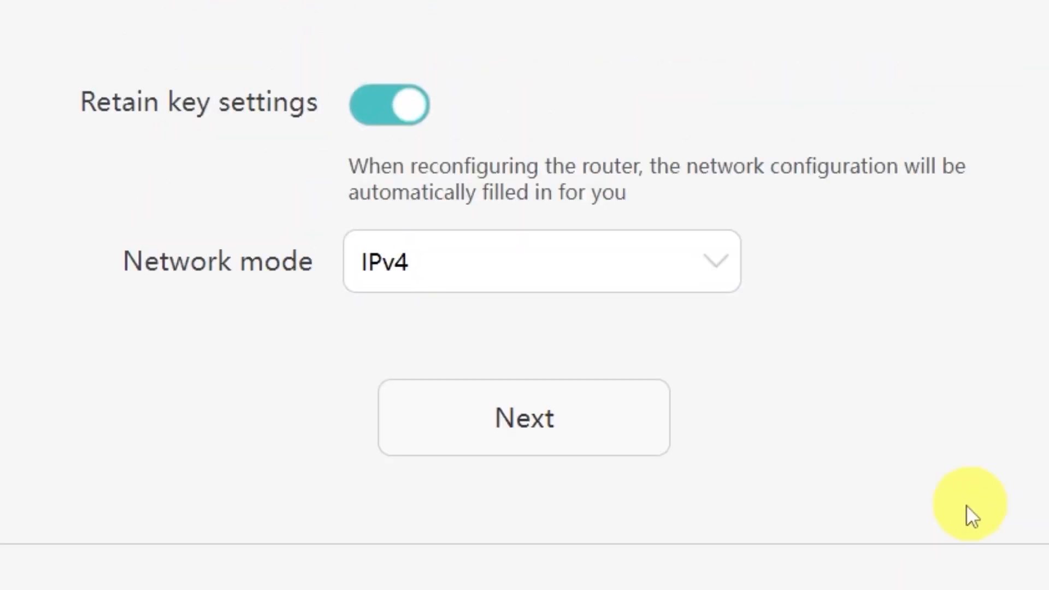
- Leave IPv4 selected in the Network mode dropdown instead of IPv4 & IPv6
{"action": "left_click", "coordinate": [708, 261]}
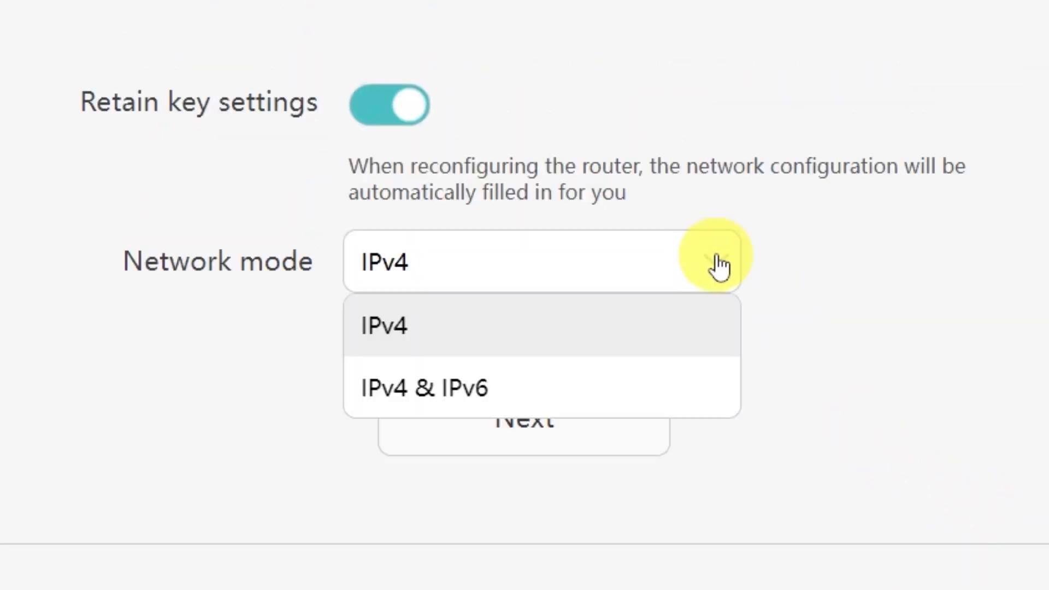
{"action": "left_click", "coordinate": [686, 287]}
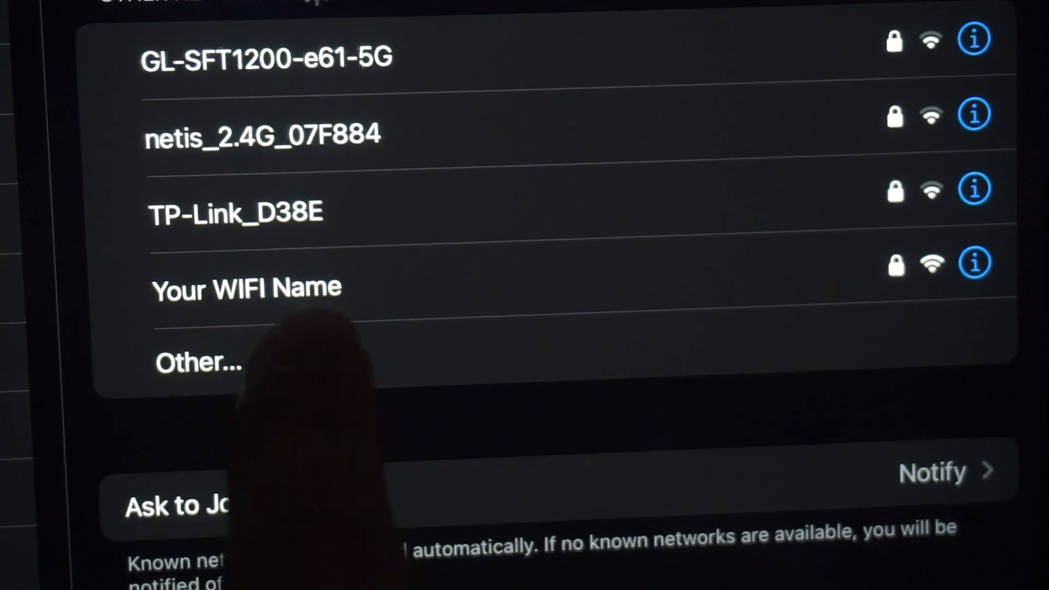
- Rejoin the 'Your WIFI Name' network and finish the router's Configuration complete screen
{"action": "left_click", "coordinate": [306, 287]}
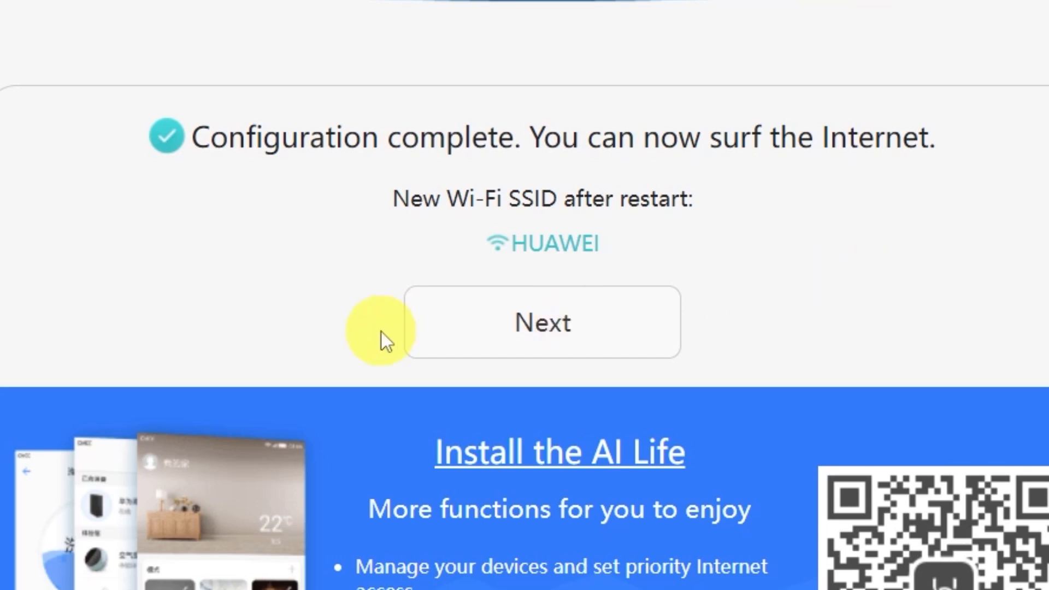
{"action": "left_click", "coordinate": [529, 328]}
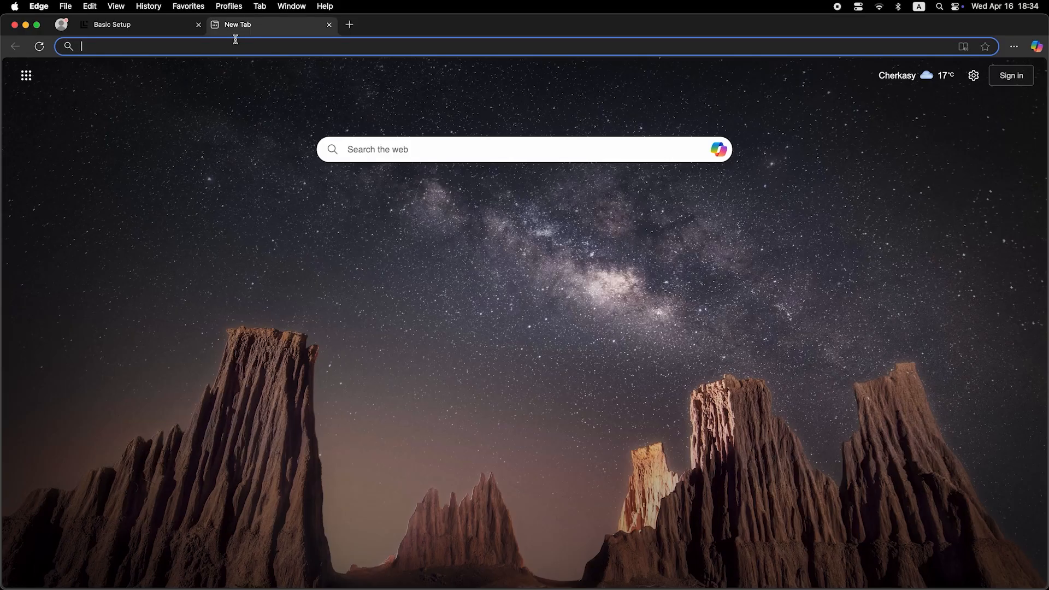
{"action": "left_click", "coordinate": [240, 47]}
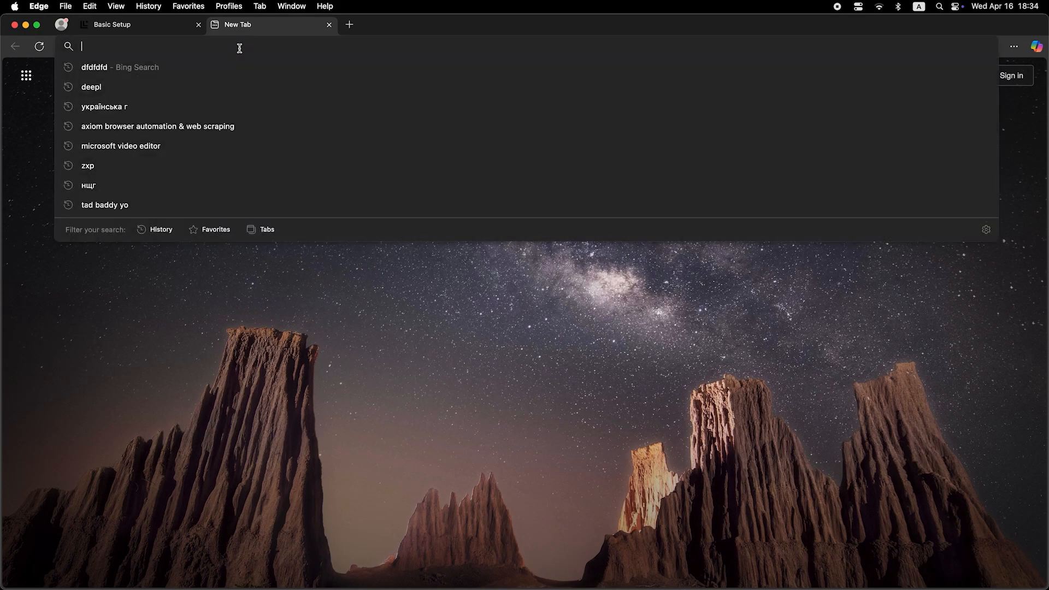
- Load an address in a new Edge tab to bring back the router login page
{"action": "type", "text": "dfdfdfdf"}
{"action": "key", "text": "Return"}
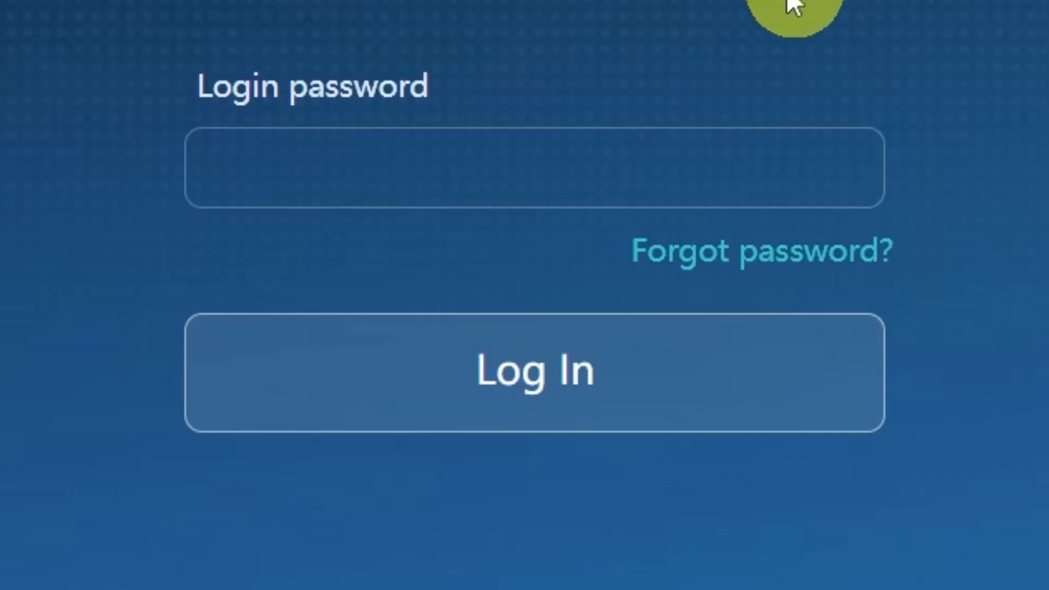
- Log in, then save Connect to Internet with MAC clone set to PC MAC address
{"action": "left_click", "coordinate": [705, 175]}
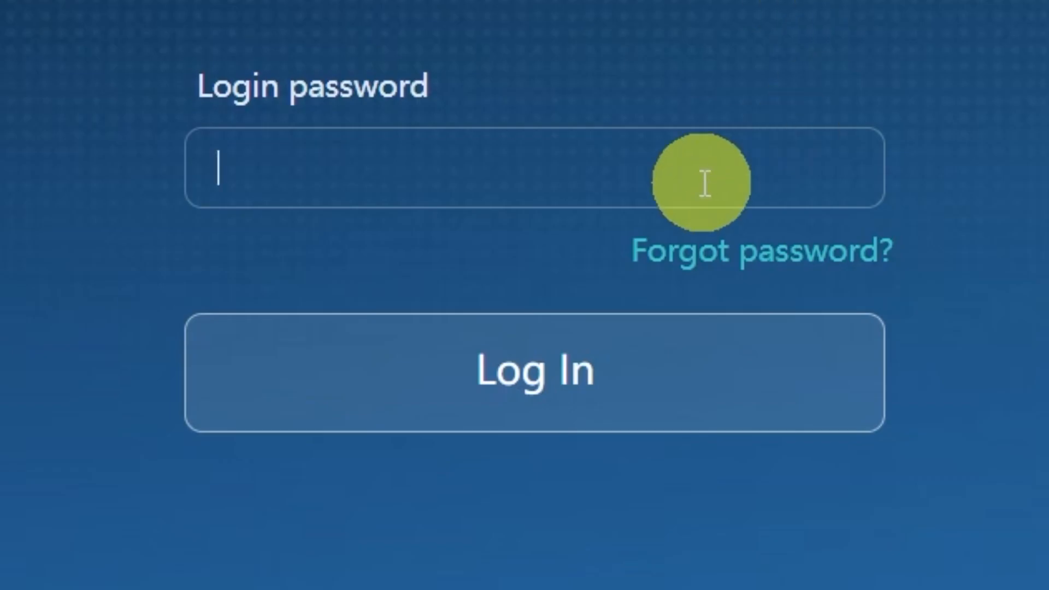
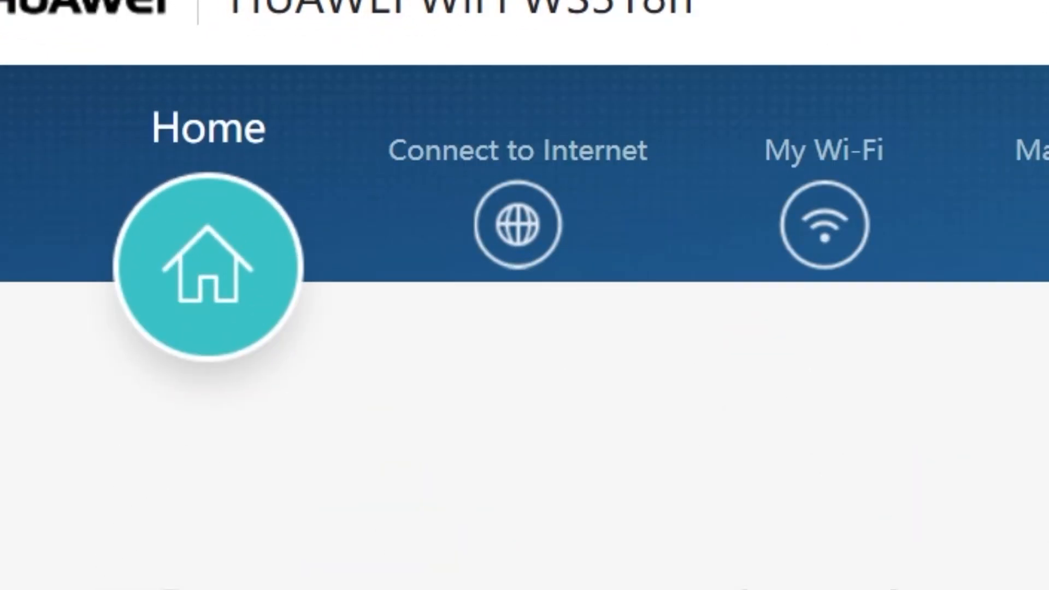
{"action": "left_click", "coordinate": [562, 271]}
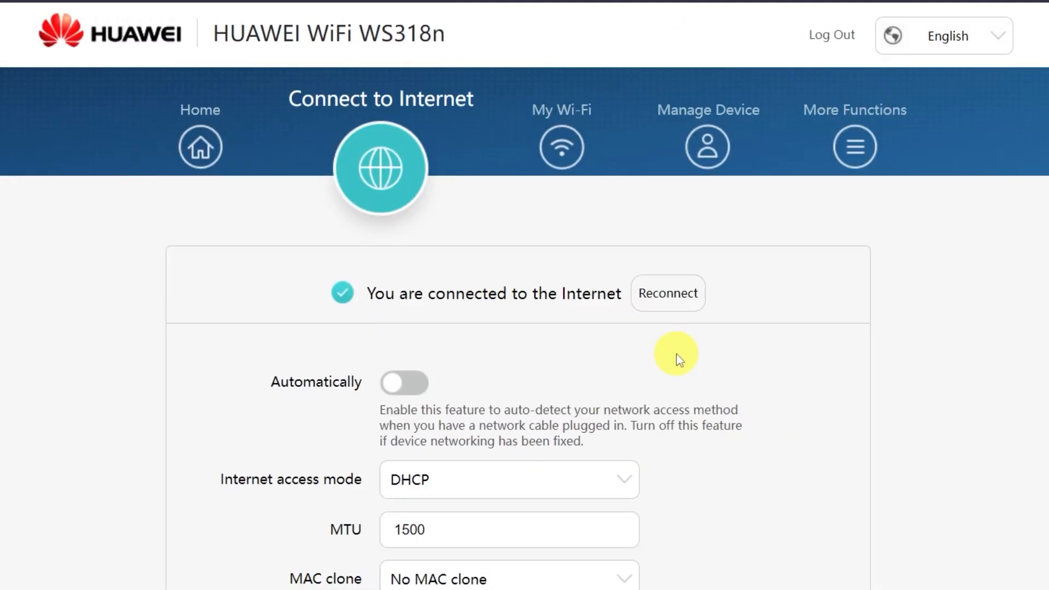
{"action": "scroll", "coordinate": [677, 355], "scroll_direction": "down", "scroll_amount": 3}
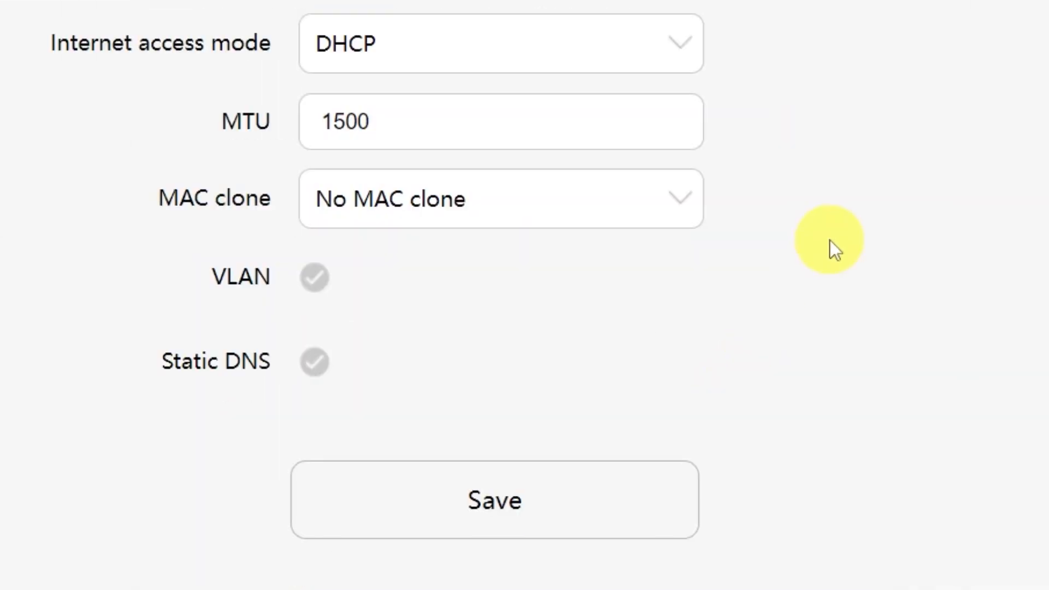
{"action": "left_click", "coordinate": [627, 342]}
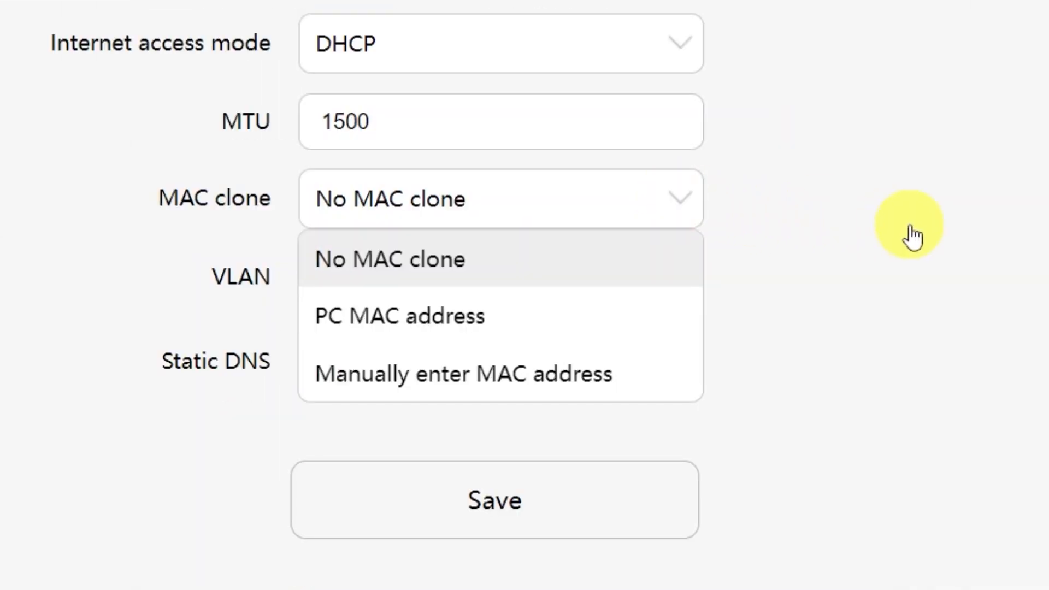
{"action": "left_click", "coordinate": [503, 325]}
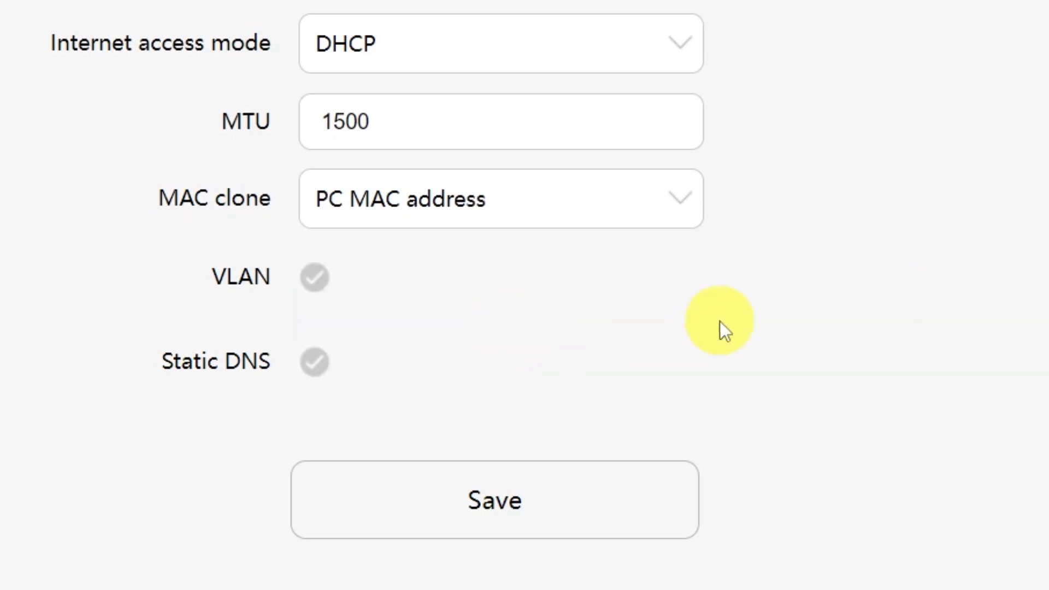
{"action": "left_click", "coordinate": [531, 512]}
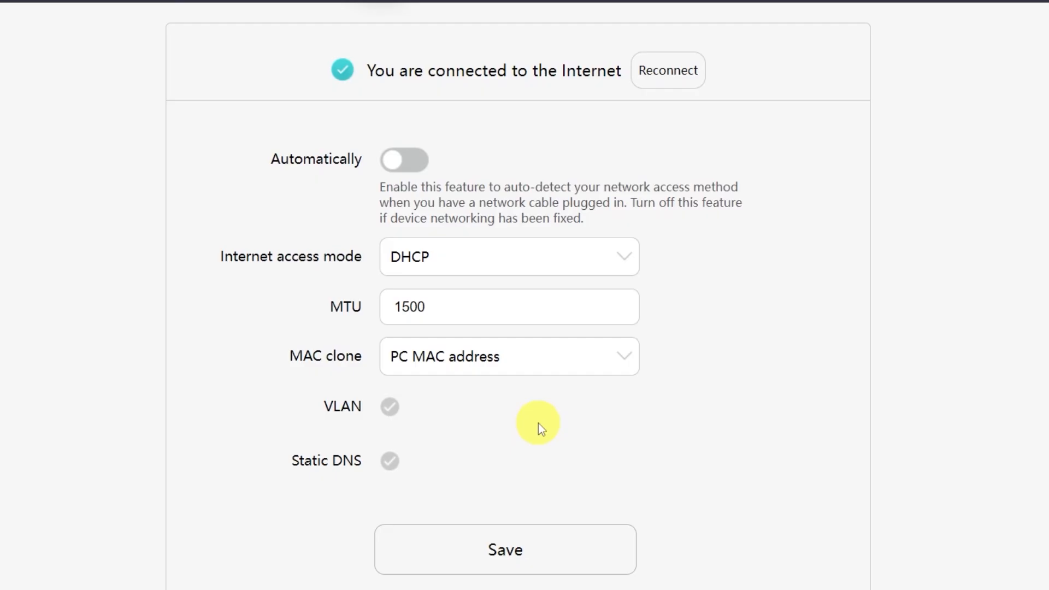
{"action": "scroll", "coordinate": [538, 423], "scroll_direction": "up", "scroll_amount": 4}
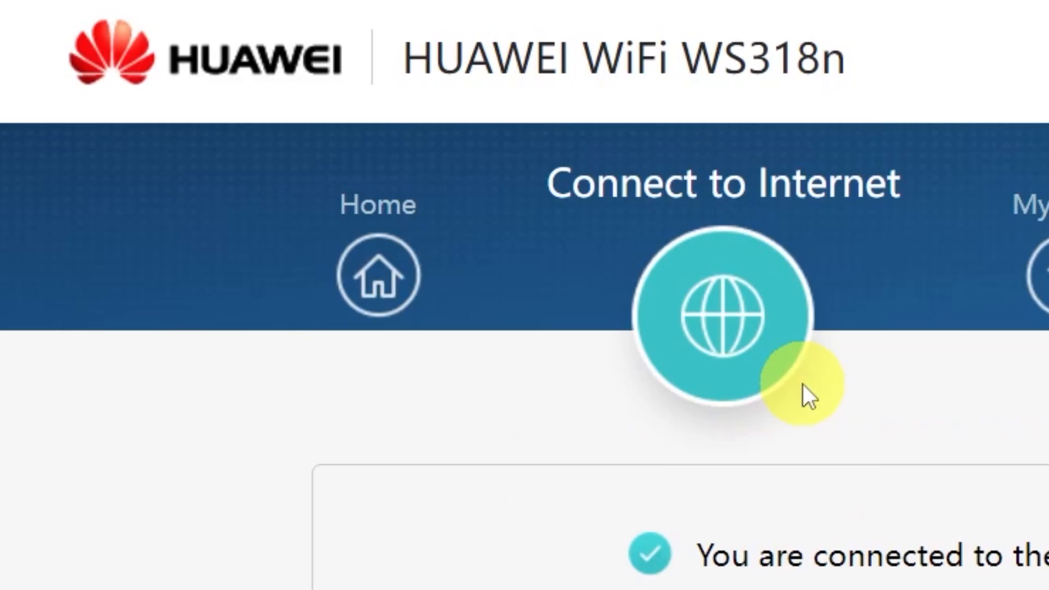
- Restart the router from the Home page and confirm with OK
{"action": "left_click", "coordinate": [401, 280]}
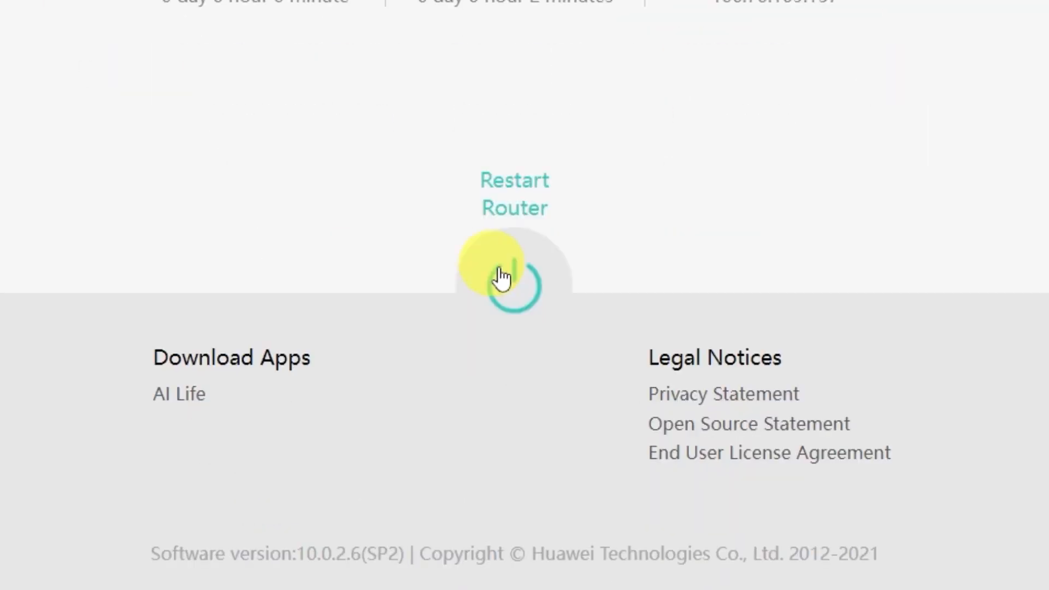
{"action": "left_click", "coordinate": [501, 278]}
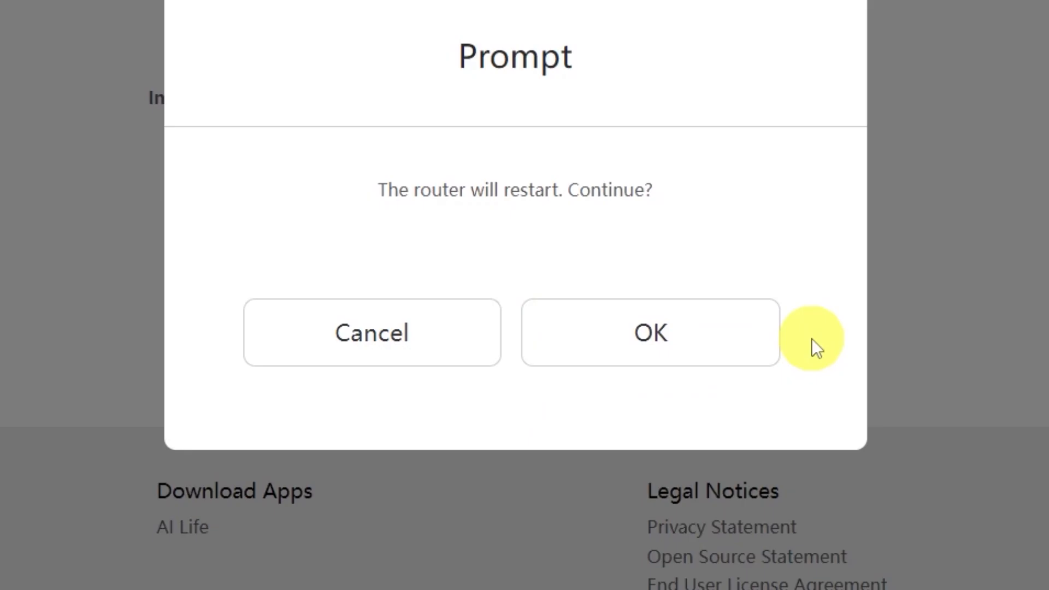
{"action": "left_click", "coordinate": [709, 345]}
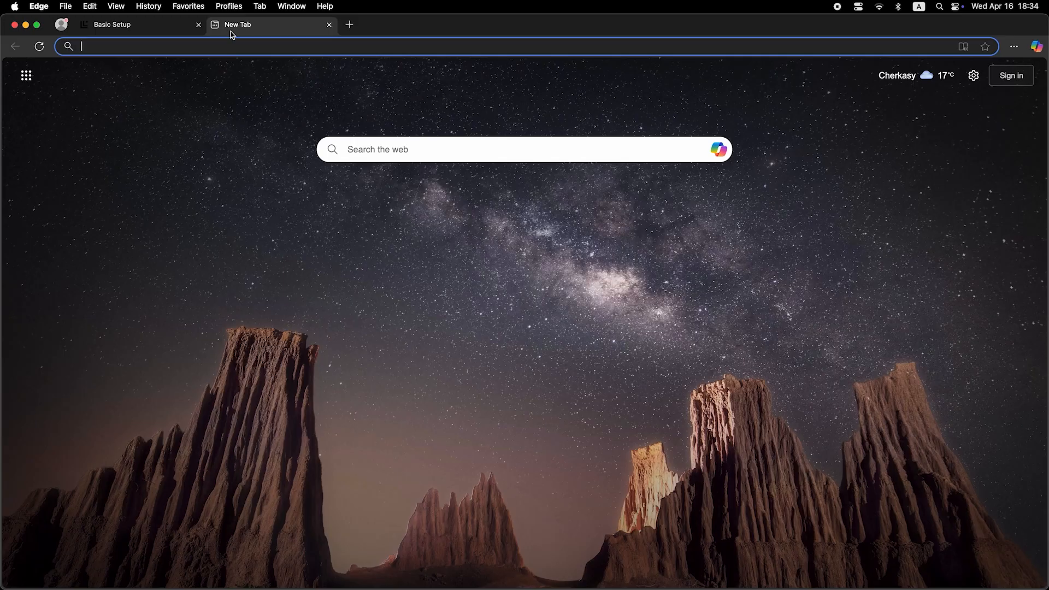
- Enter the test text 'dfdfdfdf' in Edge's address bar to check the connection after the router restart
{"action": "left_click", "coordinate": [239, 48]}
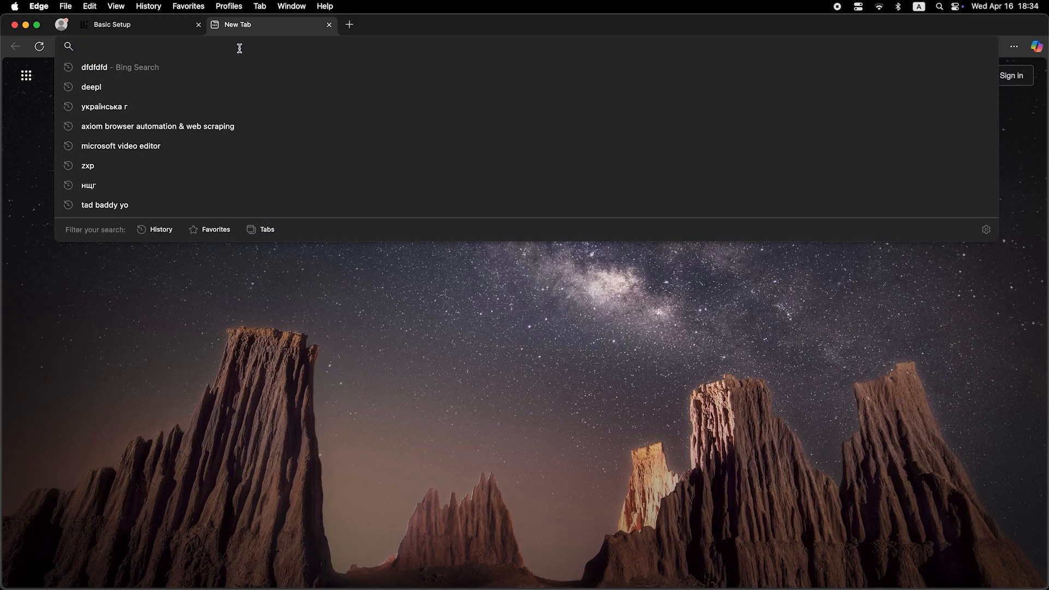
{"action": "type", "text": "dfdfdfdf"}
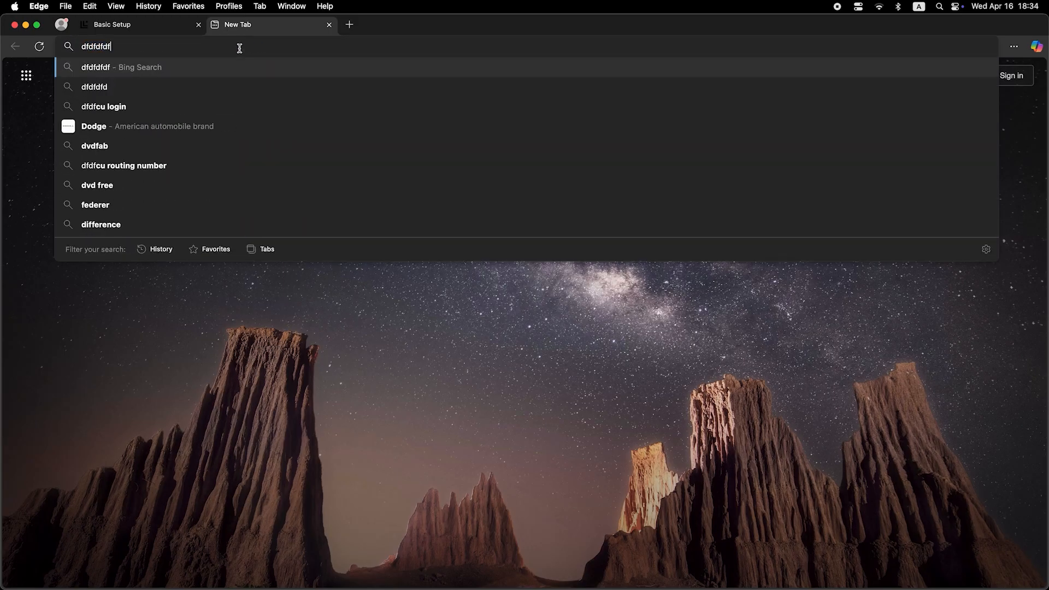
{"action": "key", "text": "Return"}
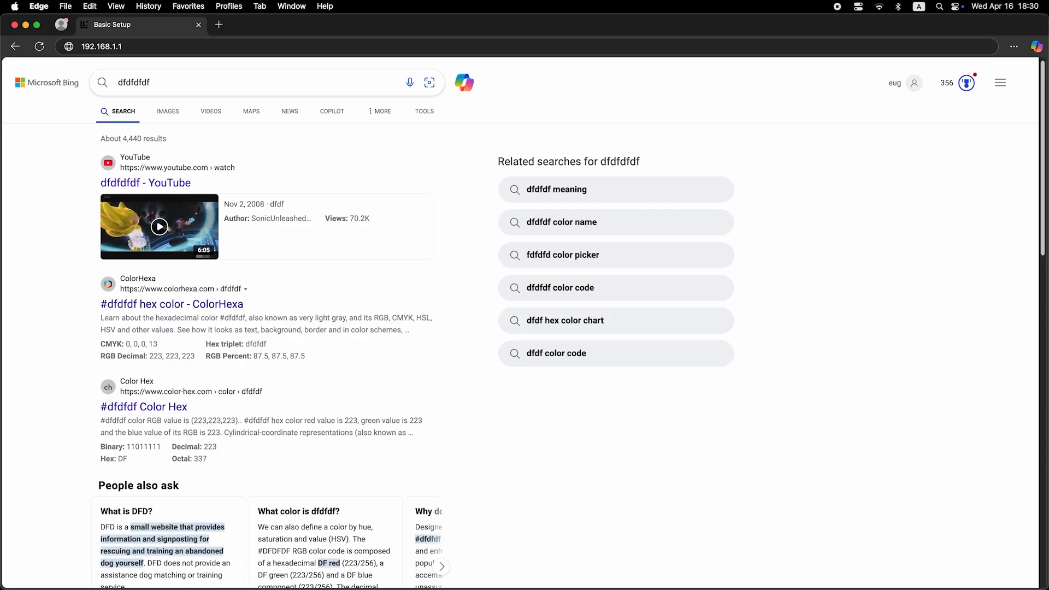